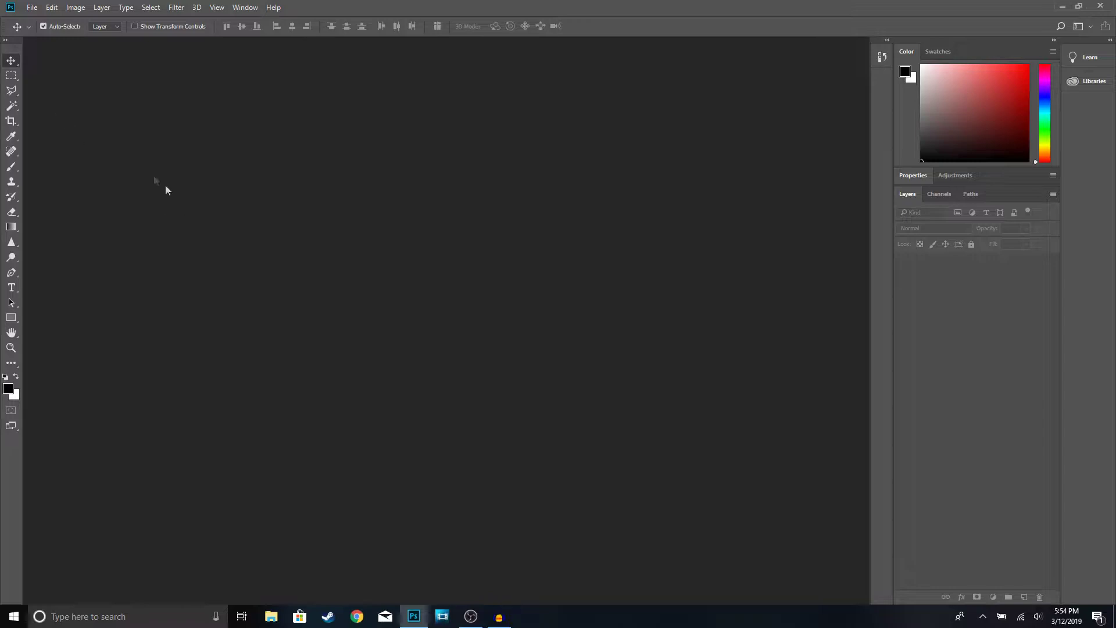
Open the File menu in the empty Photoshop workspace.
click(32, 8)
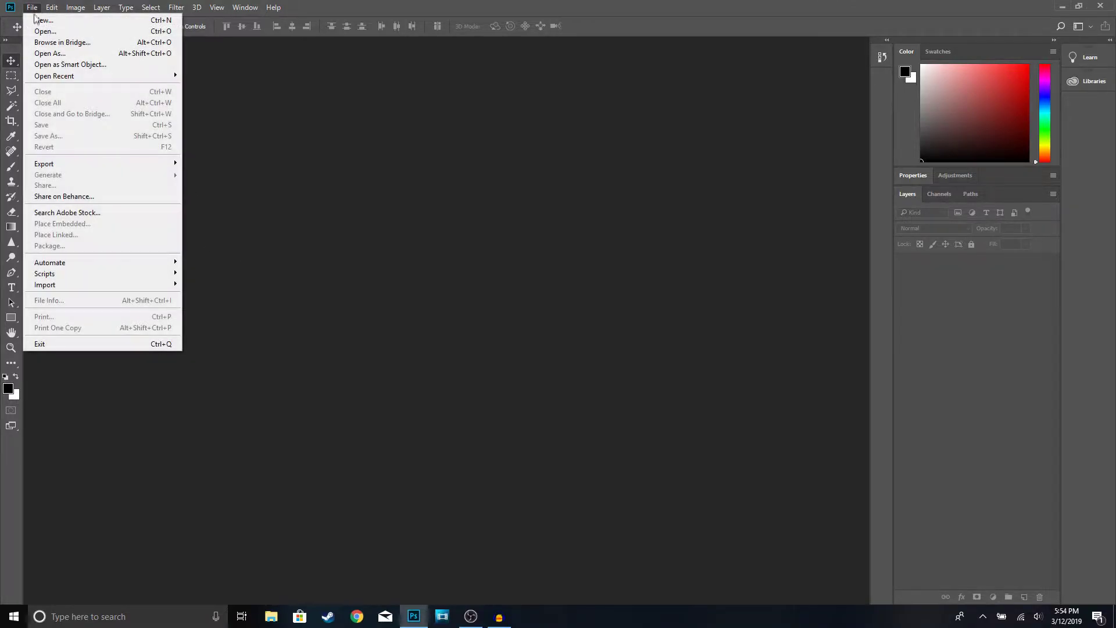
Create a new 2560 × 1440 px, 300 ppi RGB document with a black background.
click(41, 18)
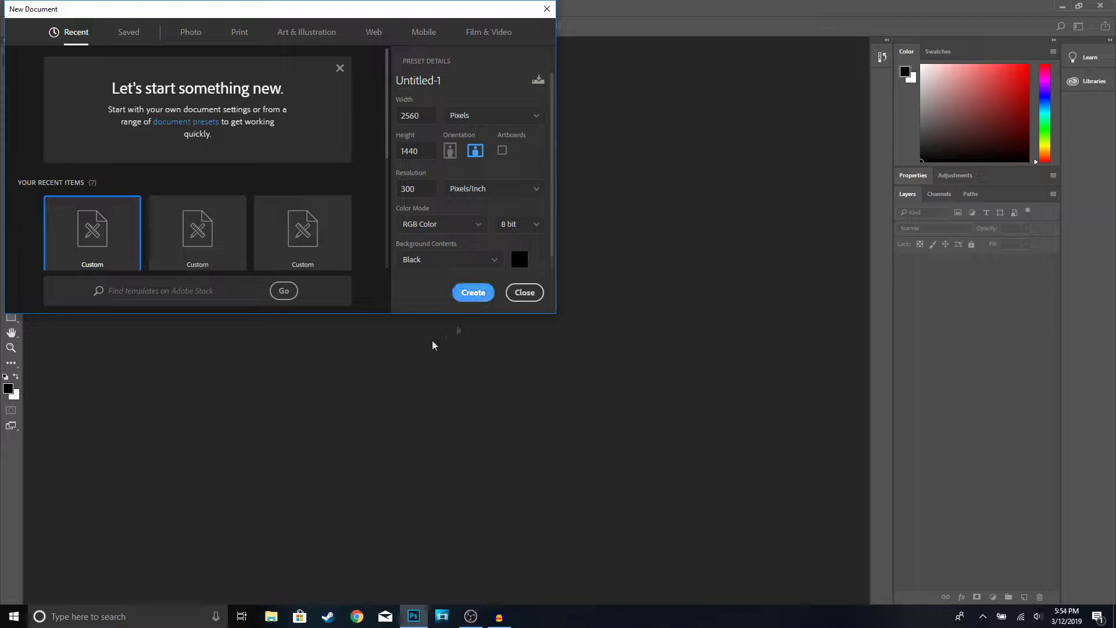
key(Return)
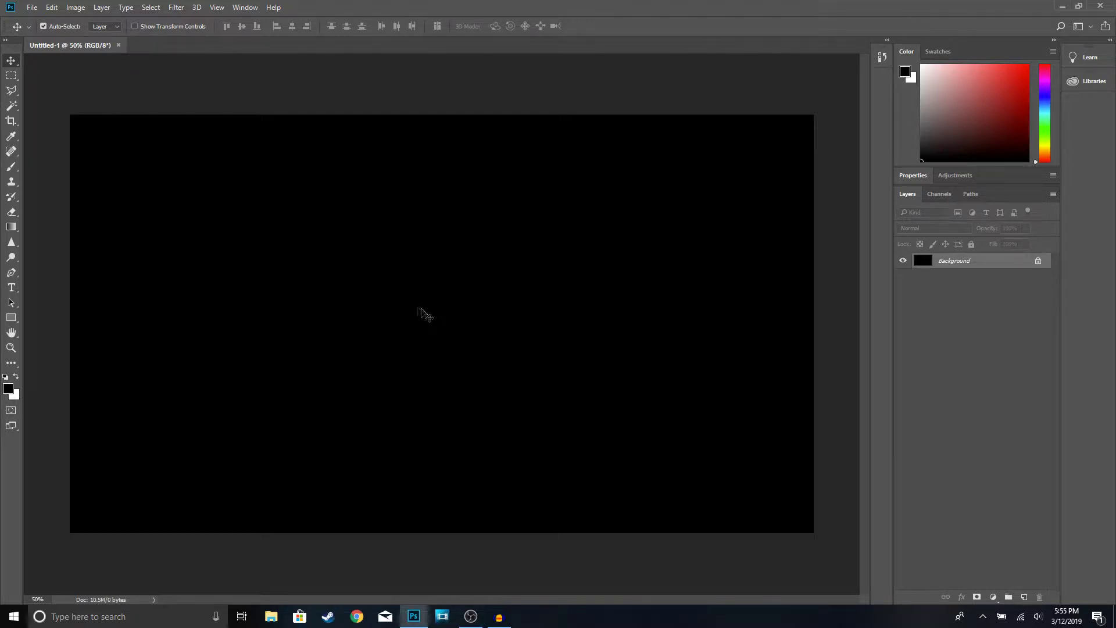
Embed the YouTube channel-art safe-area template image as a layer filling the canvas.
click(32, 7)
click(101, 226)
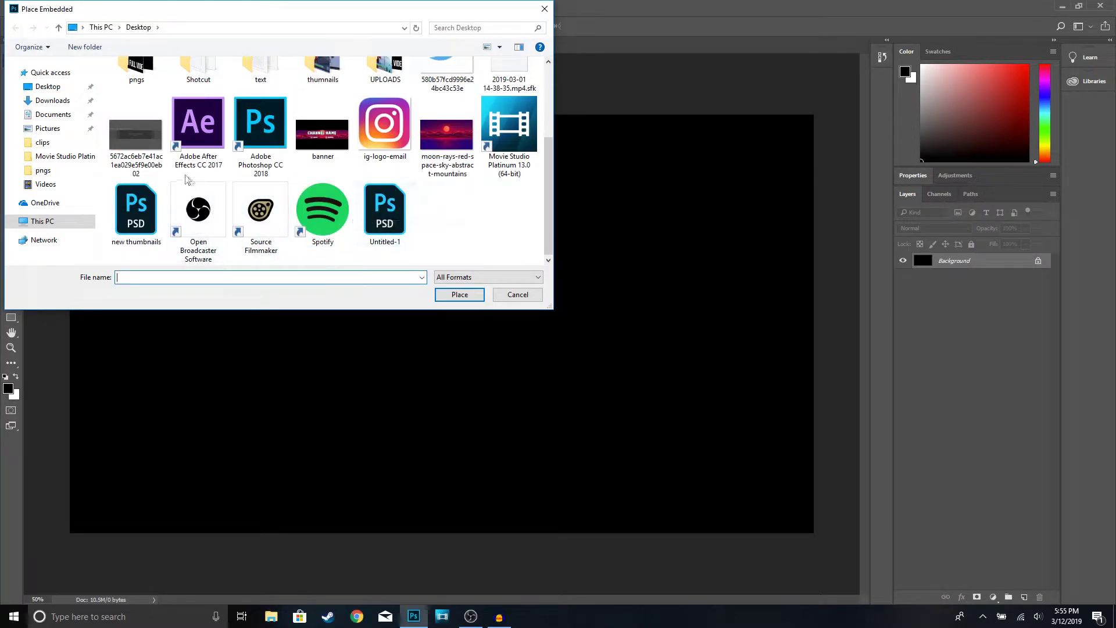
double_click(131, 145)
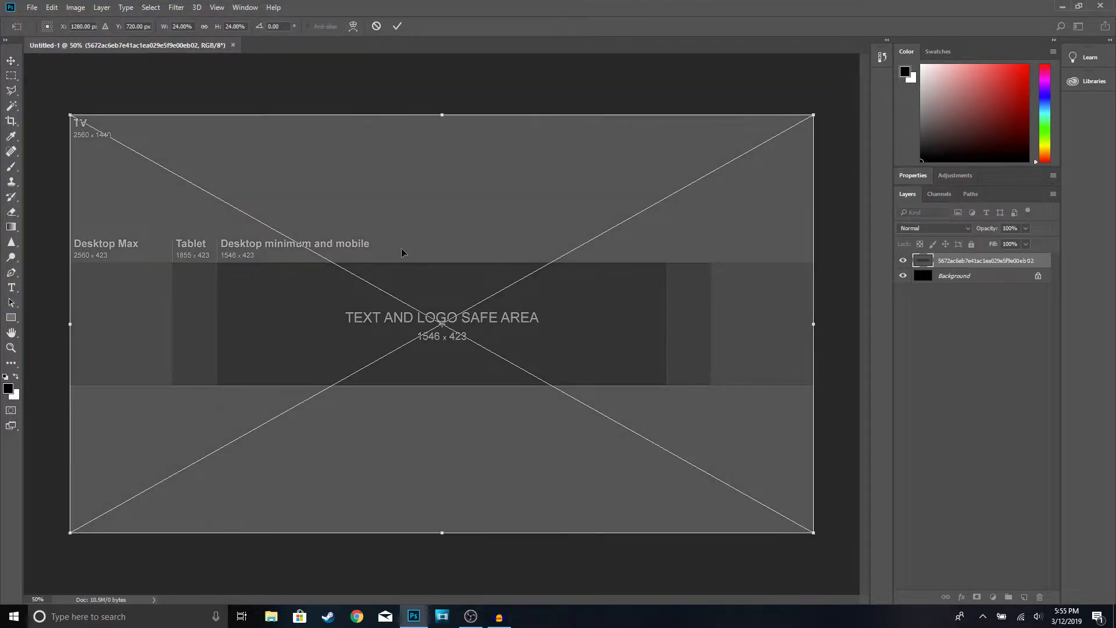
click(398, 27)
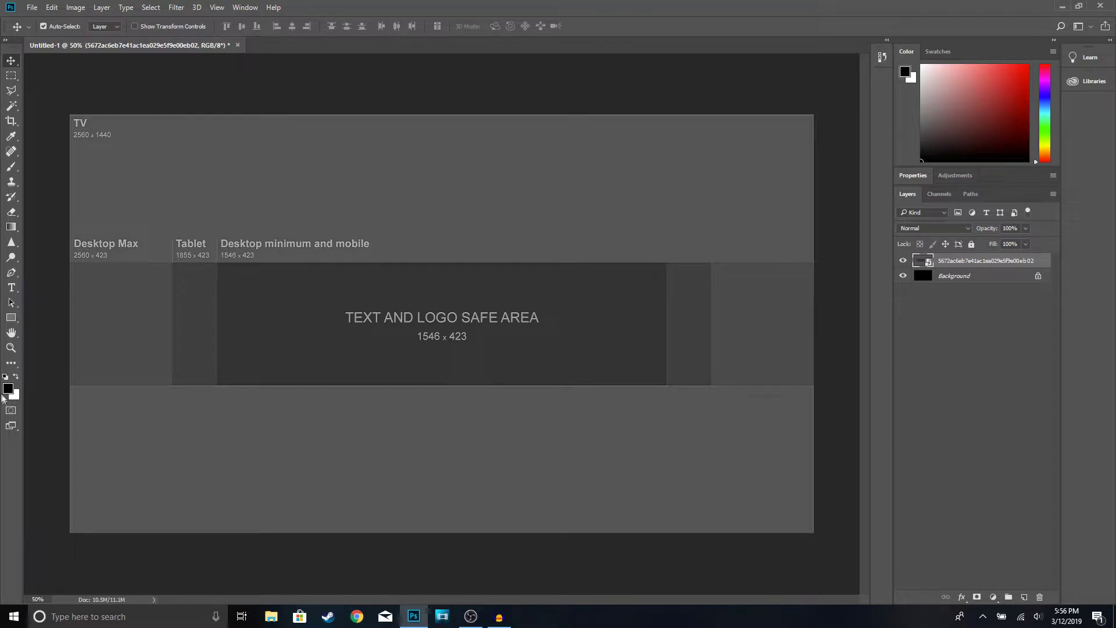
Draw a black rectangle across the banner's top and duplicate its layer.
click(12, 319)
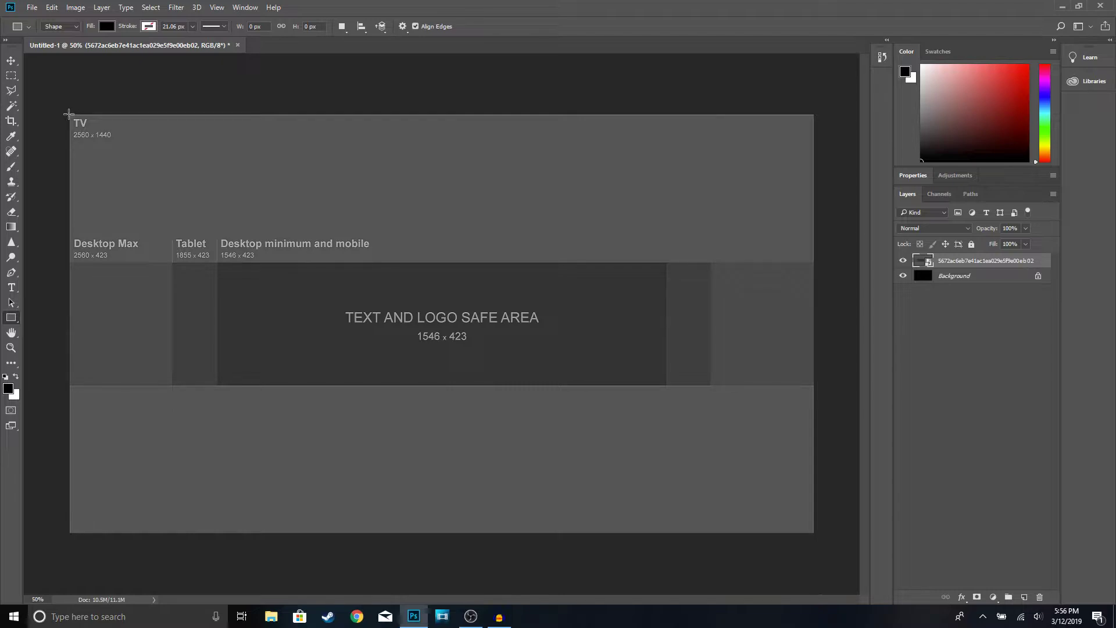
drag(69, 113, 814, 263)
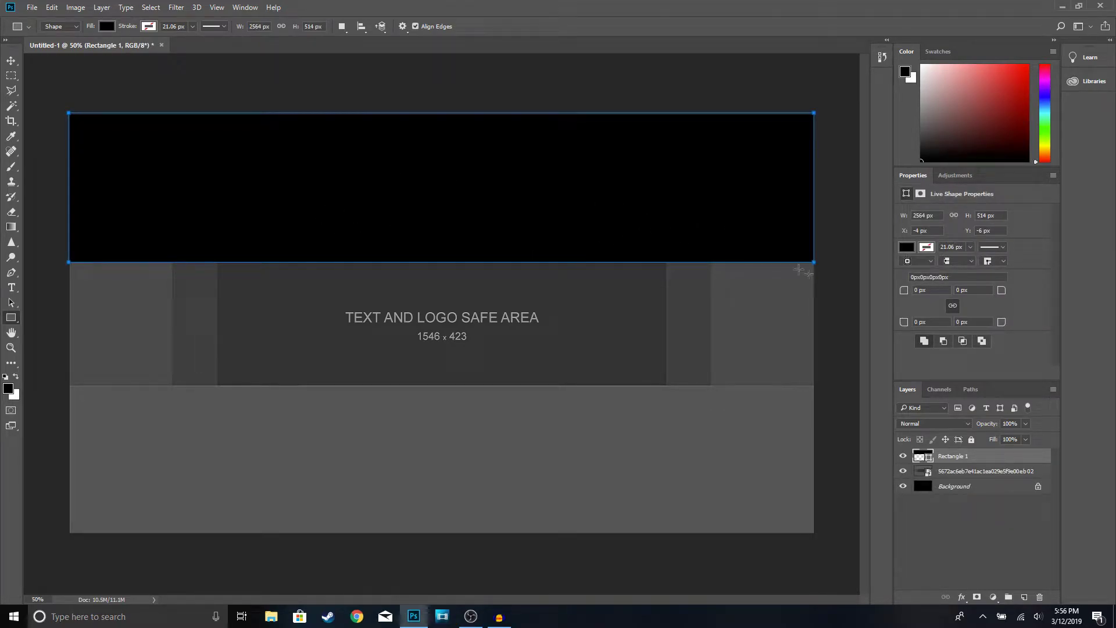
right_click(945, 453)
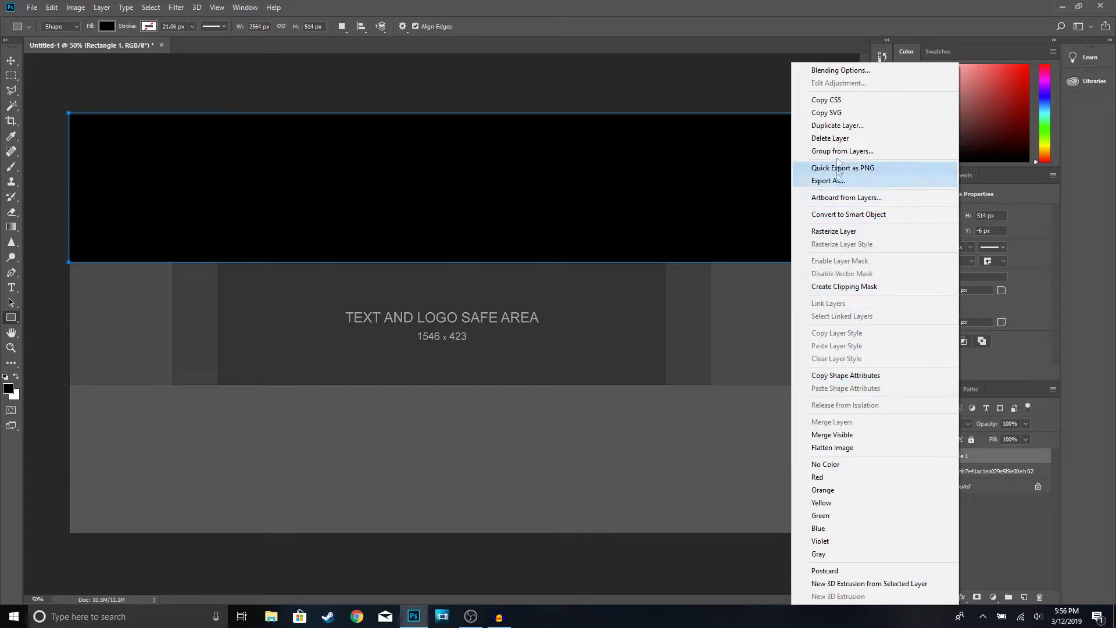
click(848, 129)
click(658, 189)
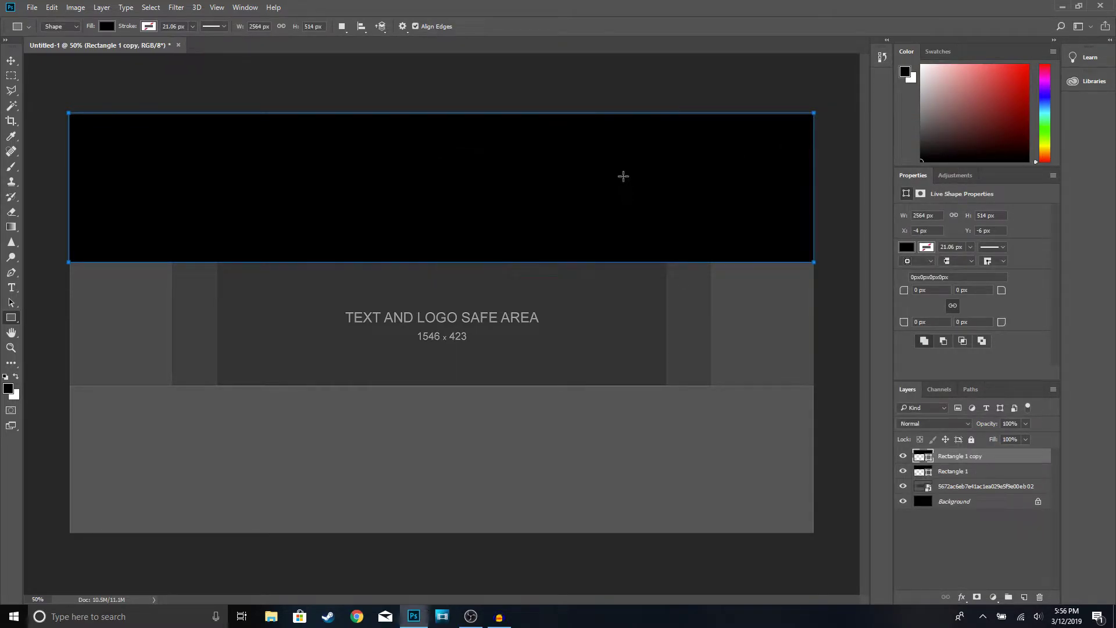
Move the duplicate black bar down to cover the banner's bottom edge.
click(623, 177)
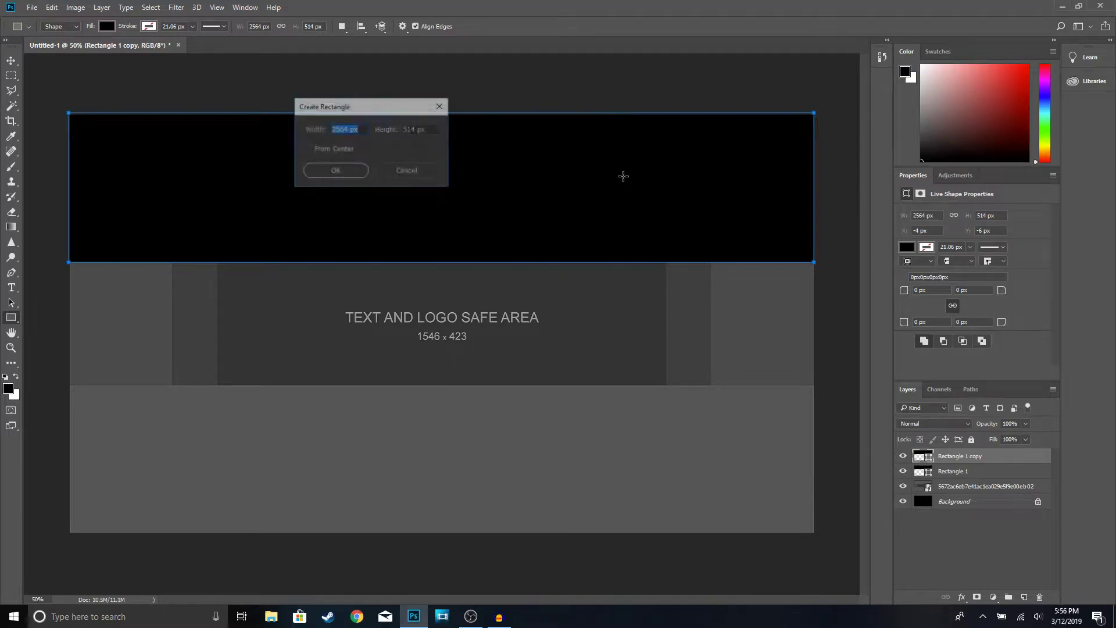
click(397, 170)
click(12, 61)
drag(424, 194, 423, 448)
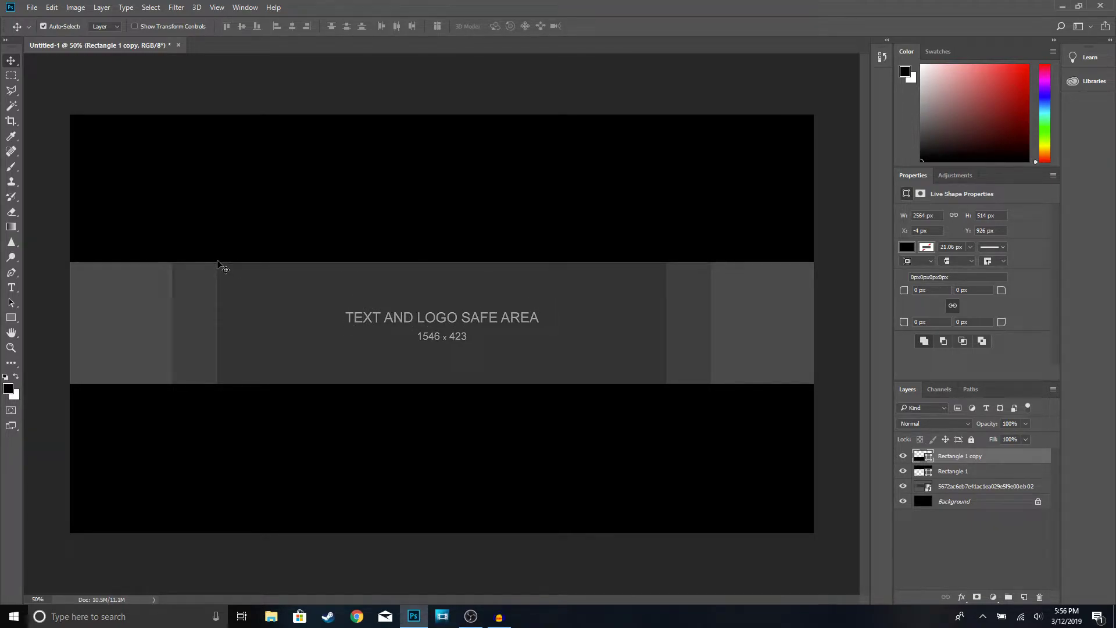
click(12, 287)
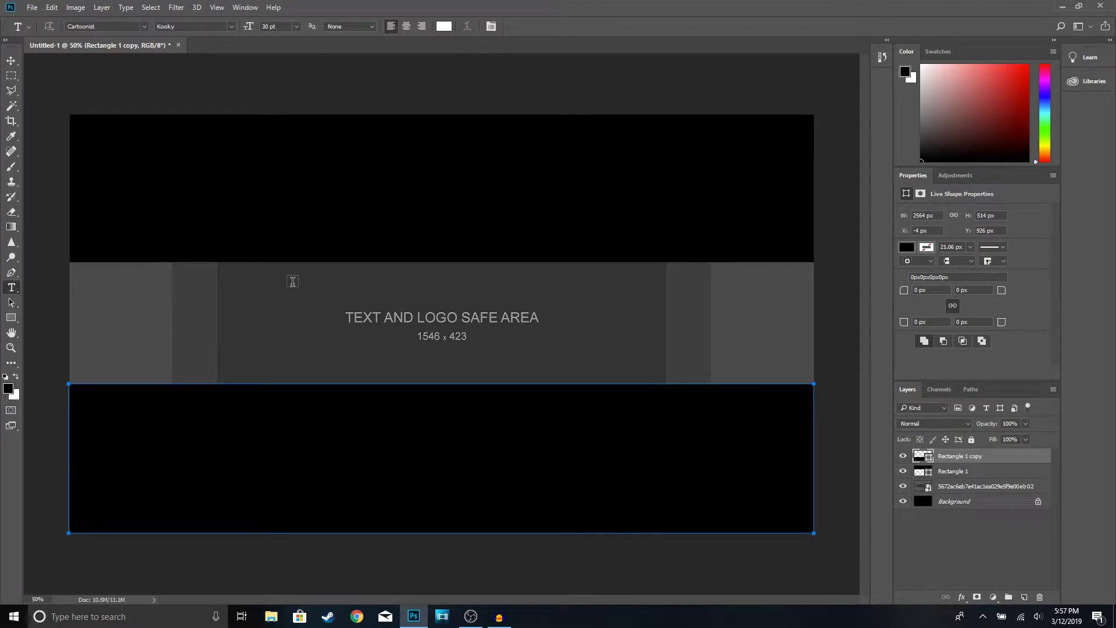
Add white 'CHANNEL NAME' text in 30 pt Cartoonist Kooky across the top of the safe area.
drag(293, 284, 613, 348)
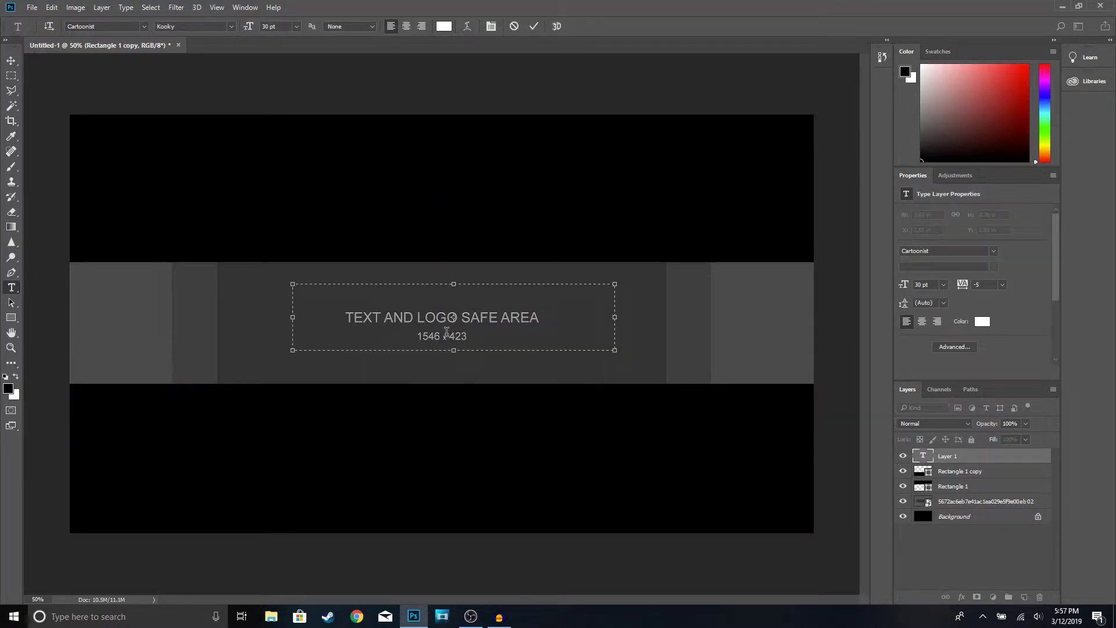
text(CHANNE)
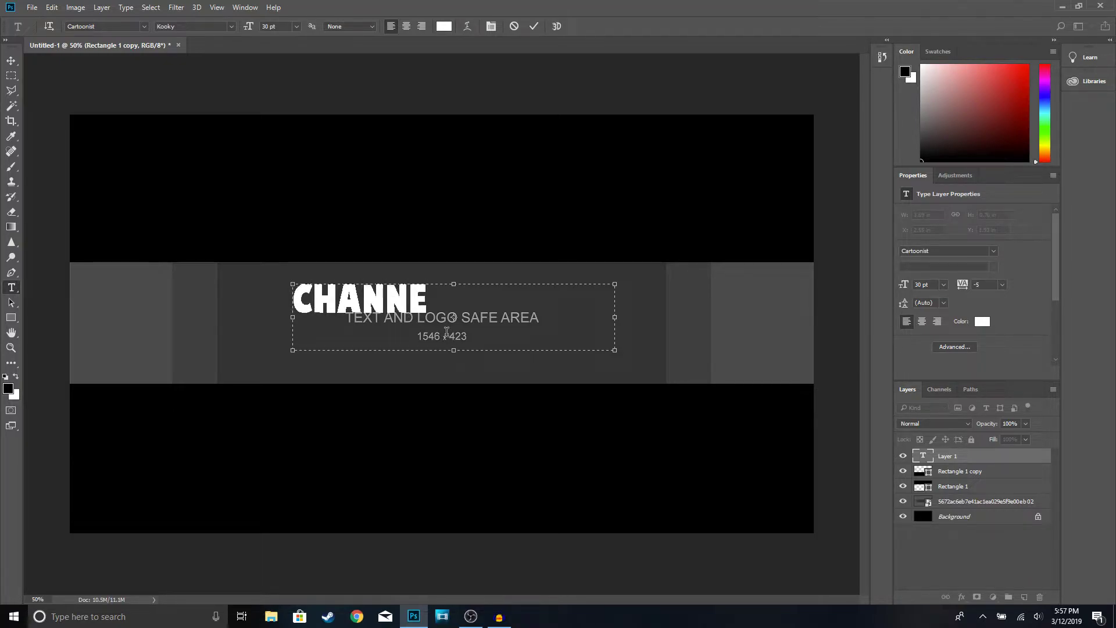
text(L NAME)
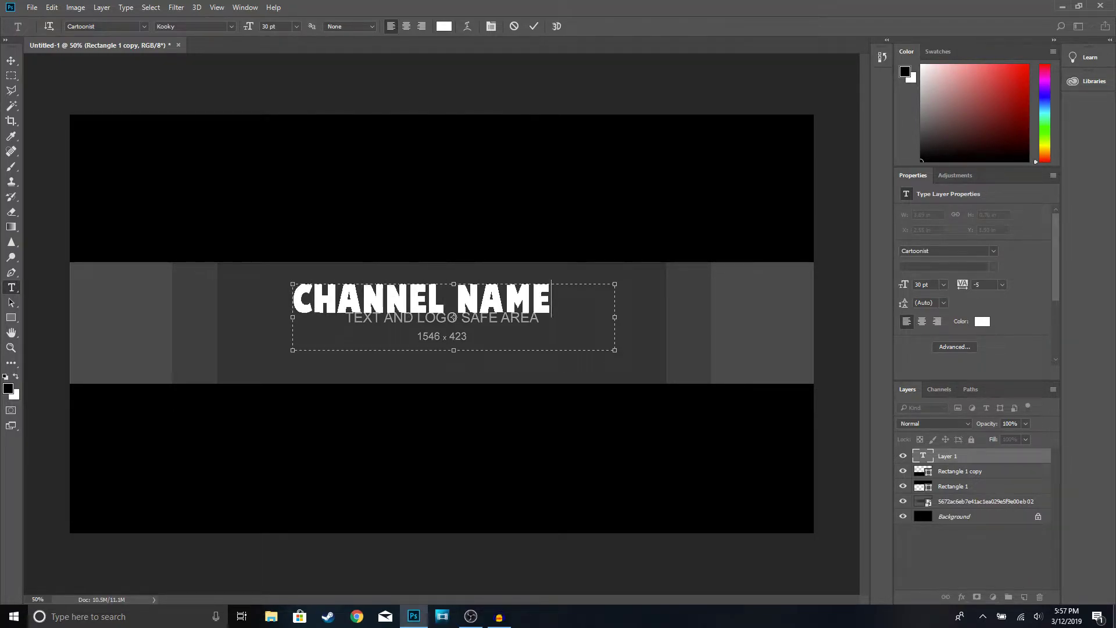
click(533, 29)
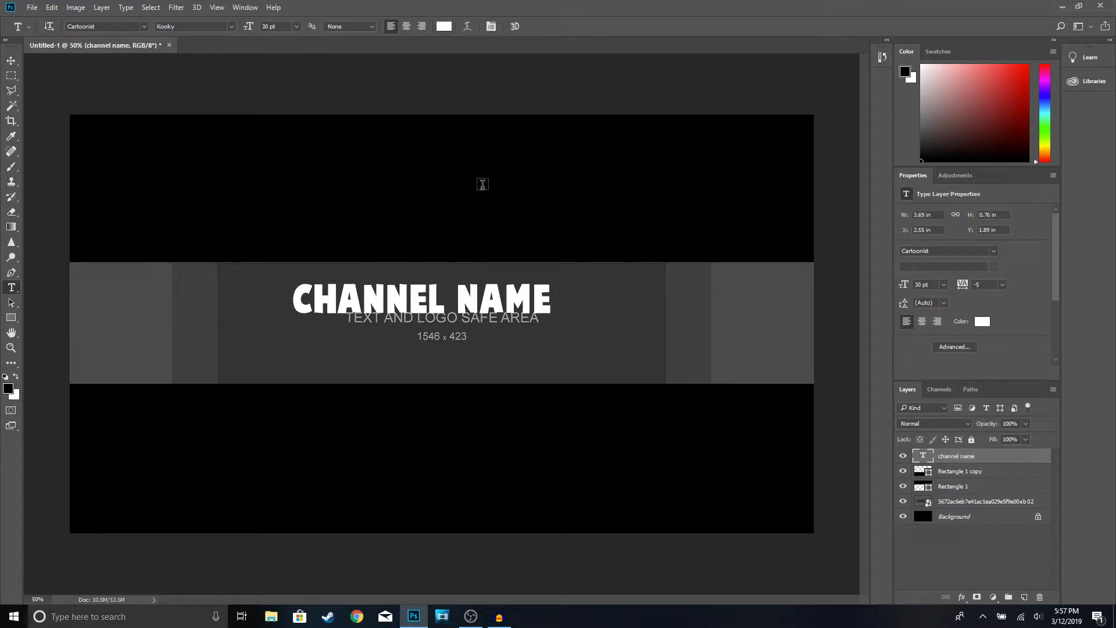
key(ctrl+t)
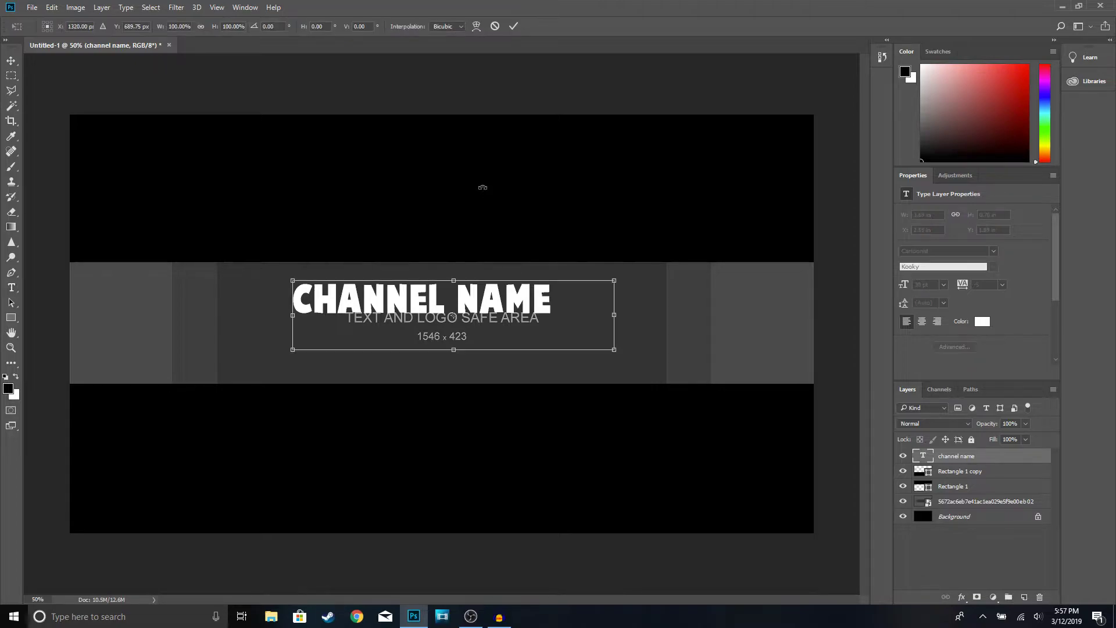
Scale the CHANNEL NAME text proportionally to 44.32 pt and centre it in the safe-area band.
click(201, 27)
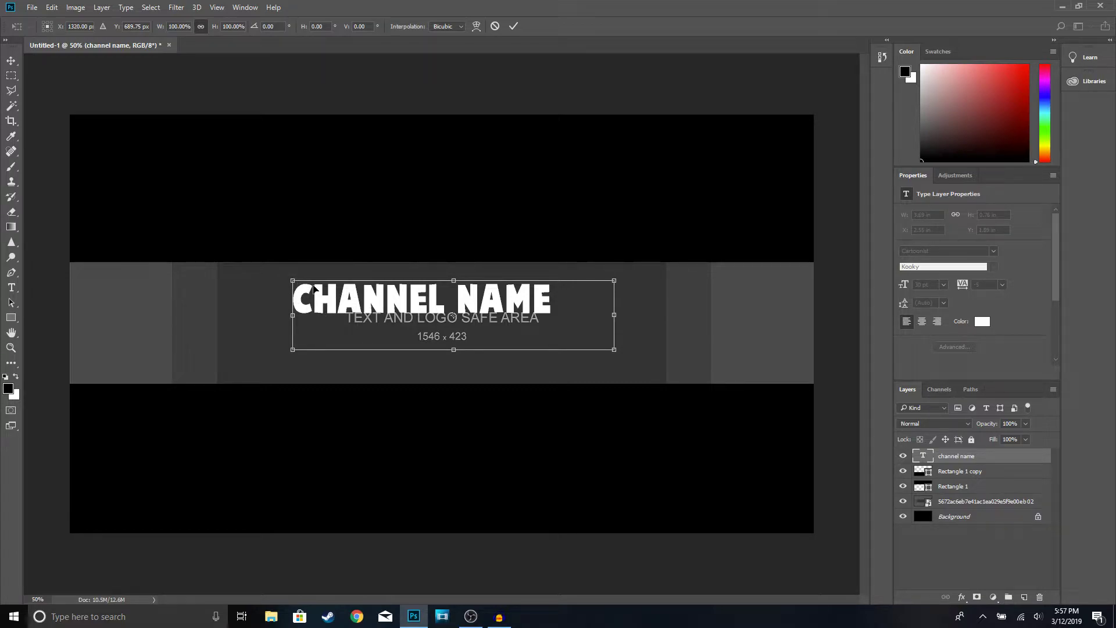
drag(293, 281, 429, 339)
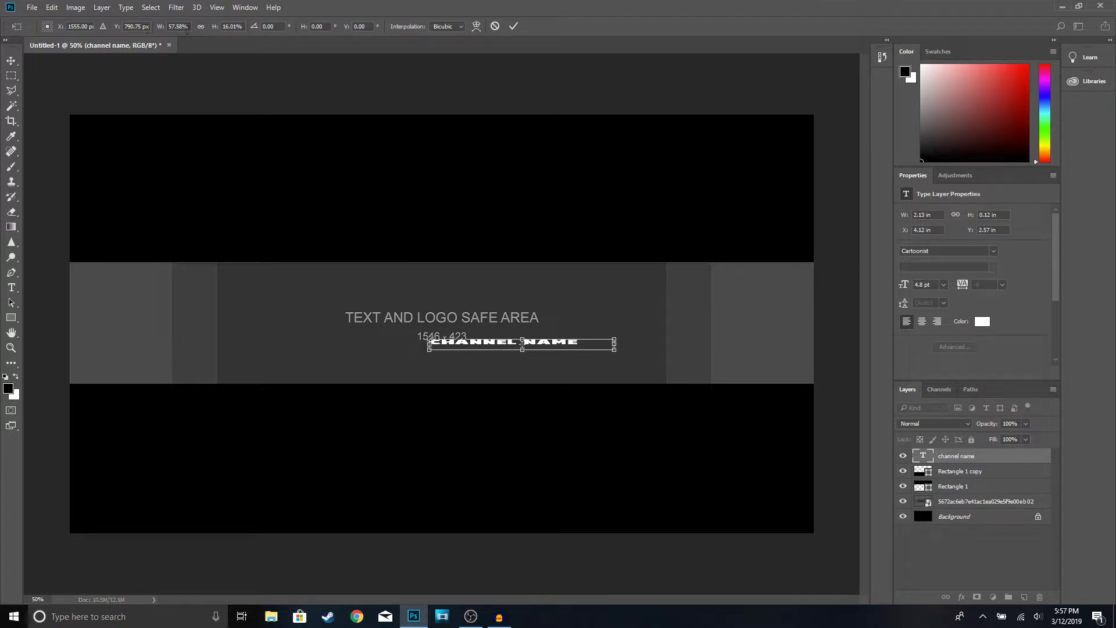
click(200, 27)
drag(427, 320, 141, 209)
drag(429, 290, 526, 298)
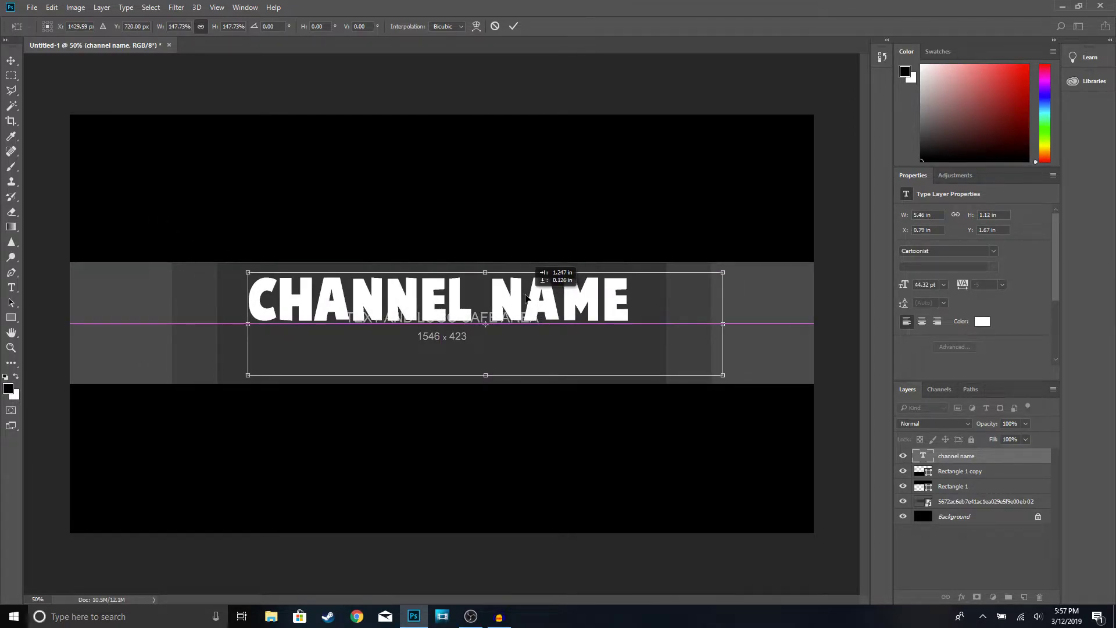
click(513, 26)
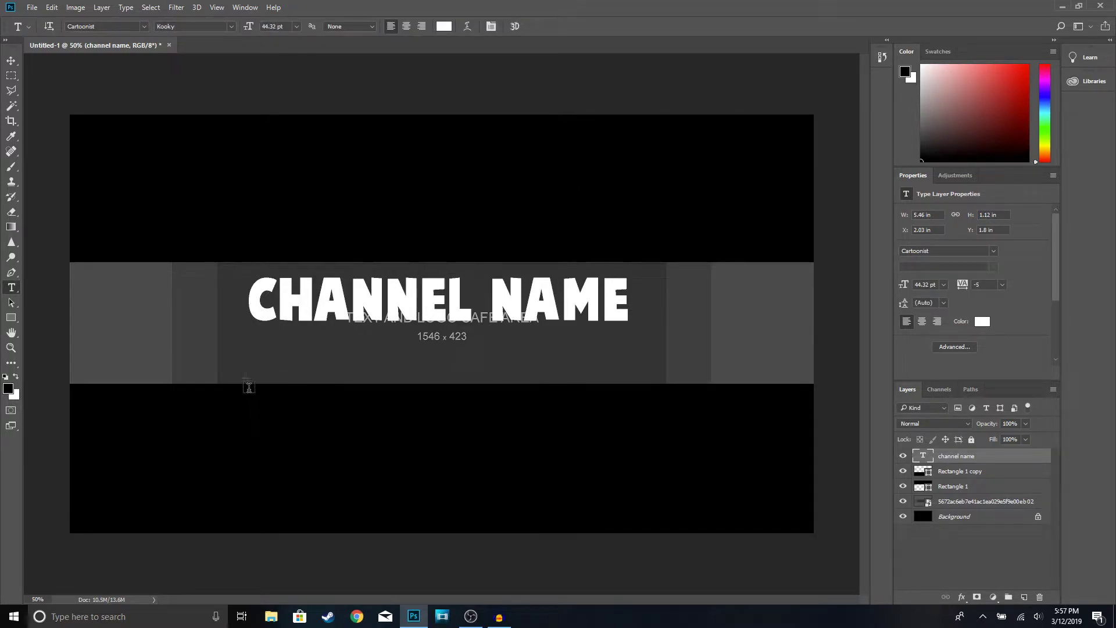
Embed the Twitter bird image file into the banner.
click(30, 7)
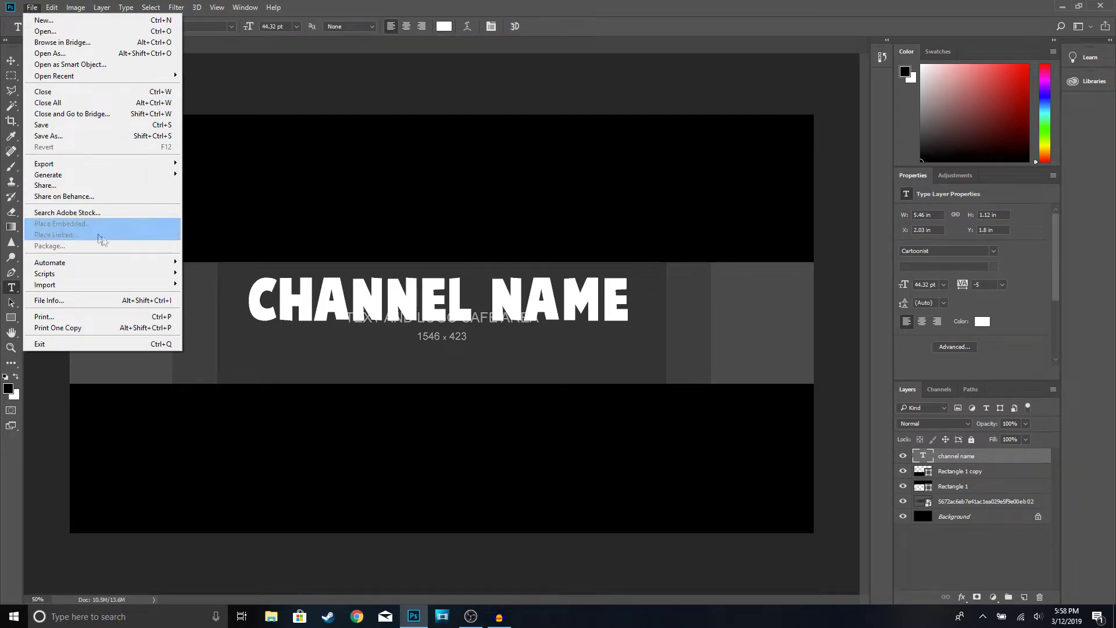
click(99, 224)
scroll(349, 174, down, 3)
click(447, 58)
scroll(449, 79, up, 1)
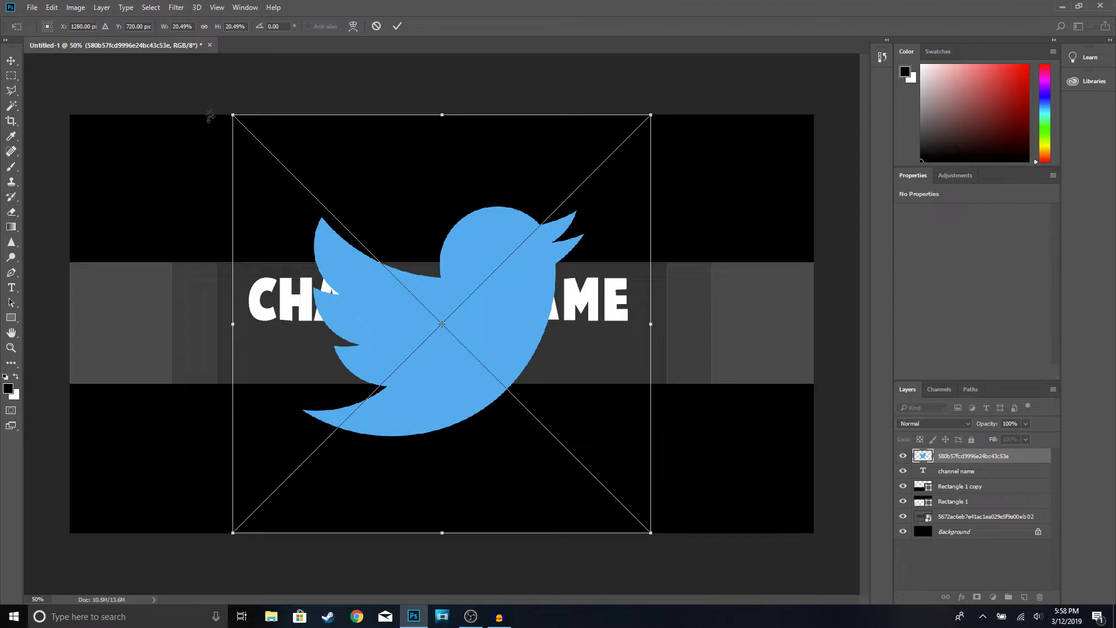
Shrink the Twitter bird proportionally to a small icon beneath CHANNEL NAME in the safe area.
click(204, 26)
drag(231, 115, 276, 342)
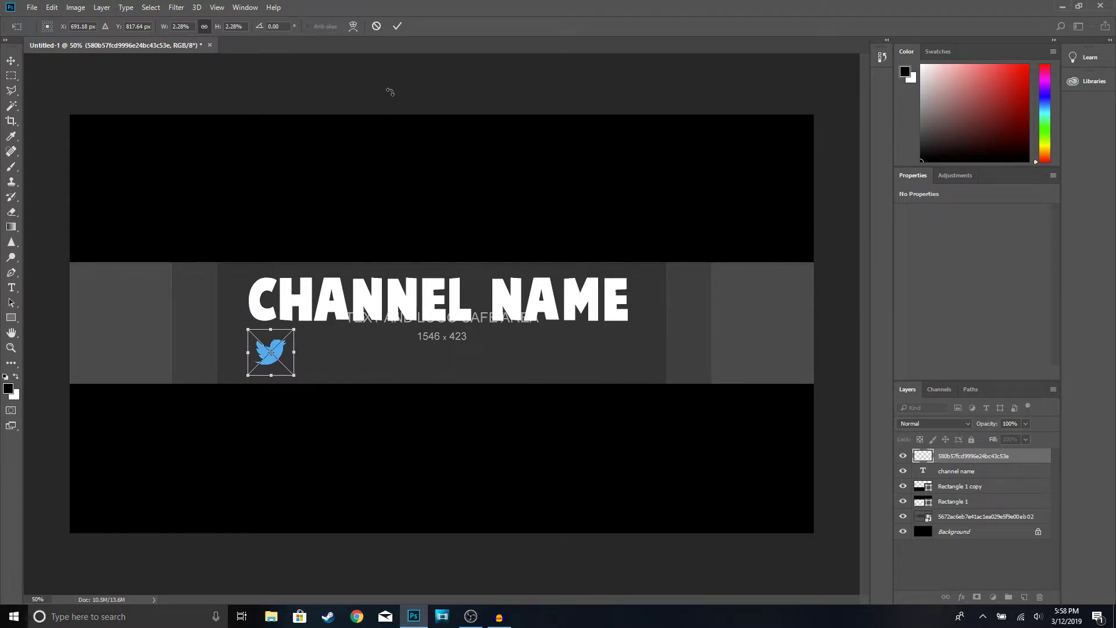
click(399, 31)
key(t)
click(34, 6)
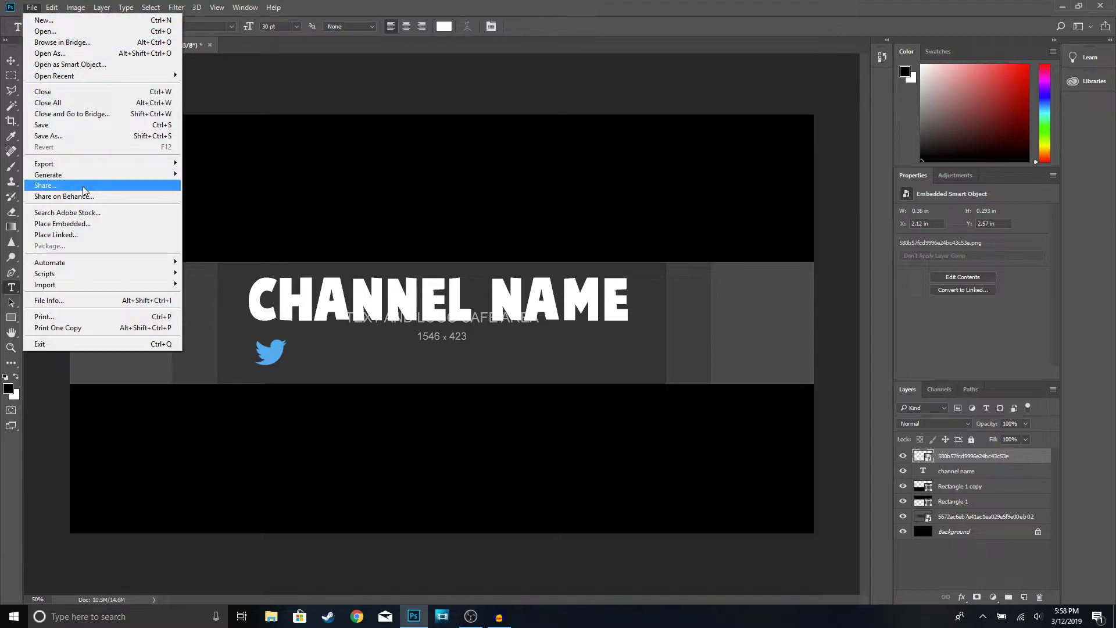
Embed the ig-logo-email Instagram logo, scale it to 10.75%, and place it level with the Twitter bird.
click(69, 228)
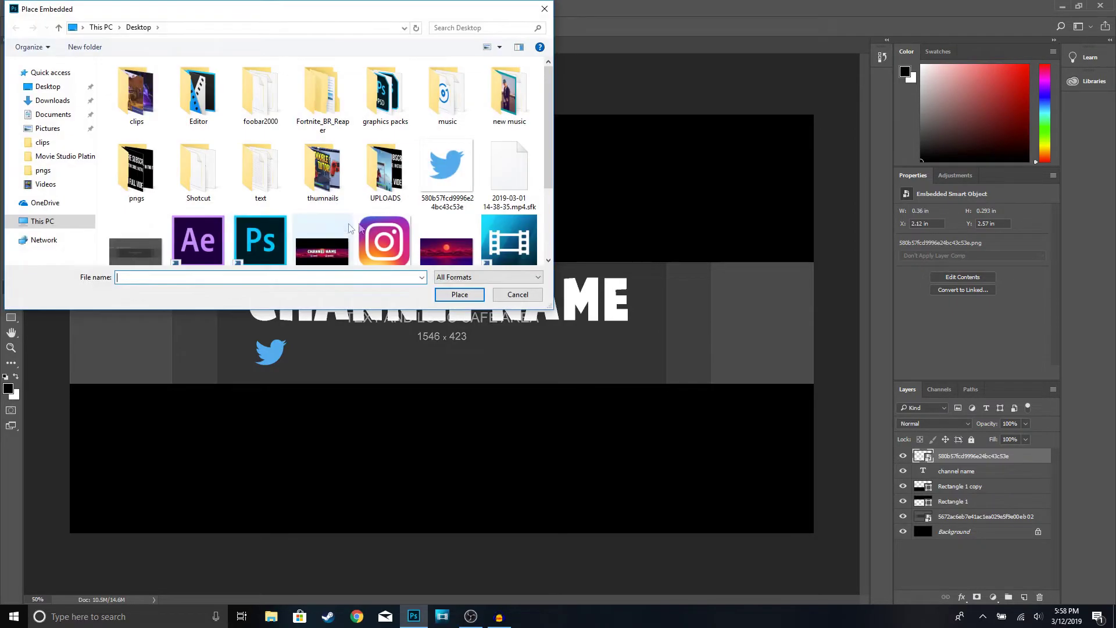
scroll(383, 146, down, 3)
click(382, 123)
double_click(382, 123)
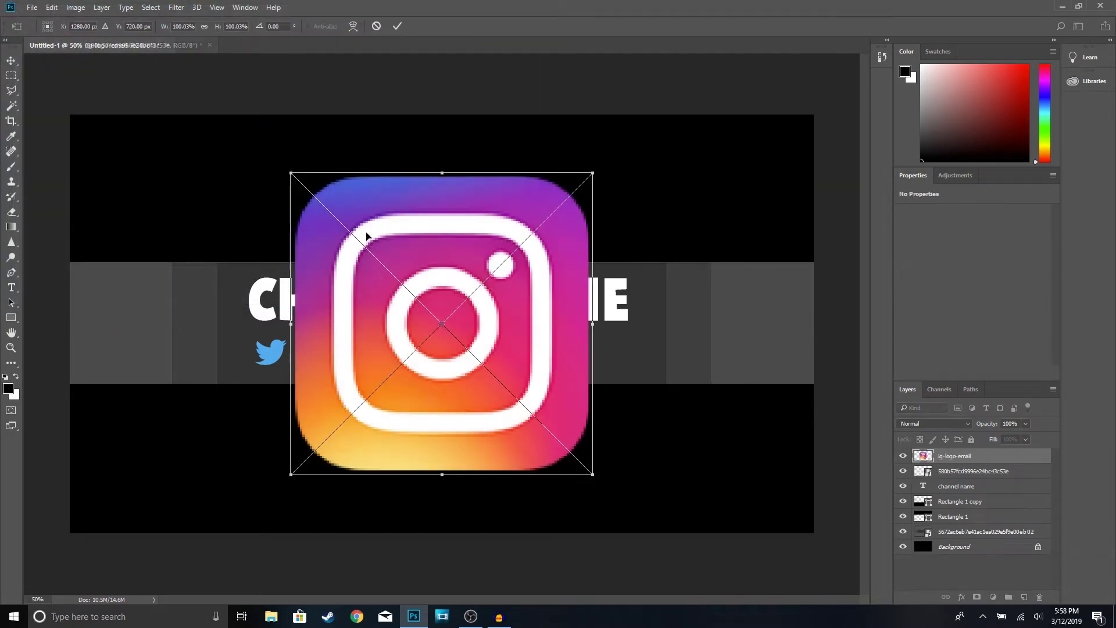
click(205, 26)
drag(292, 175, 536, 441)
drag(568, 445, 493, 346)
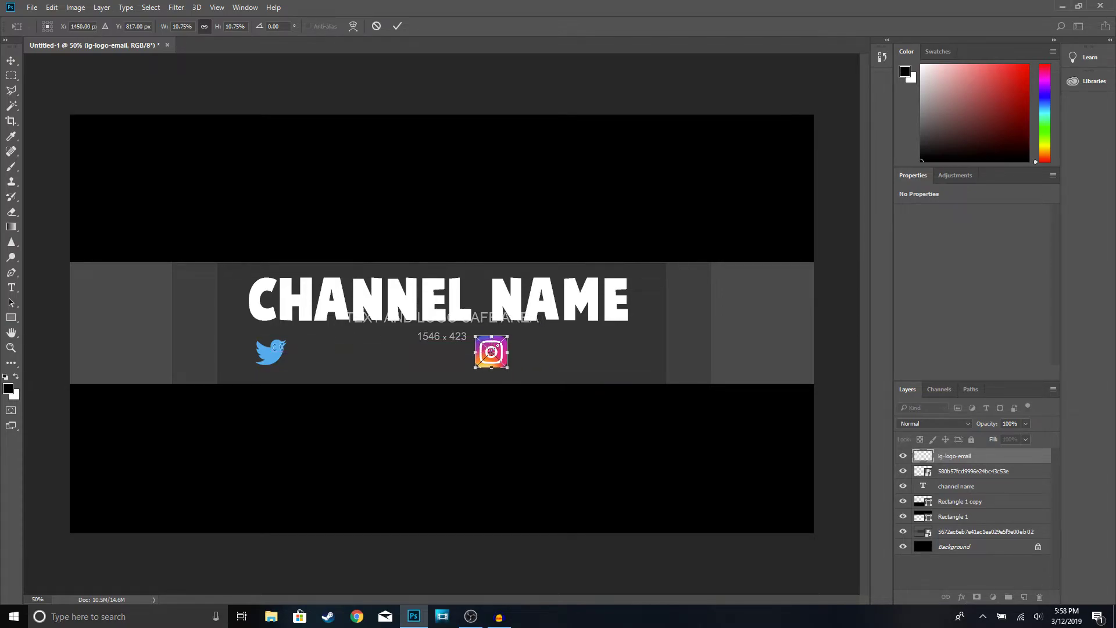